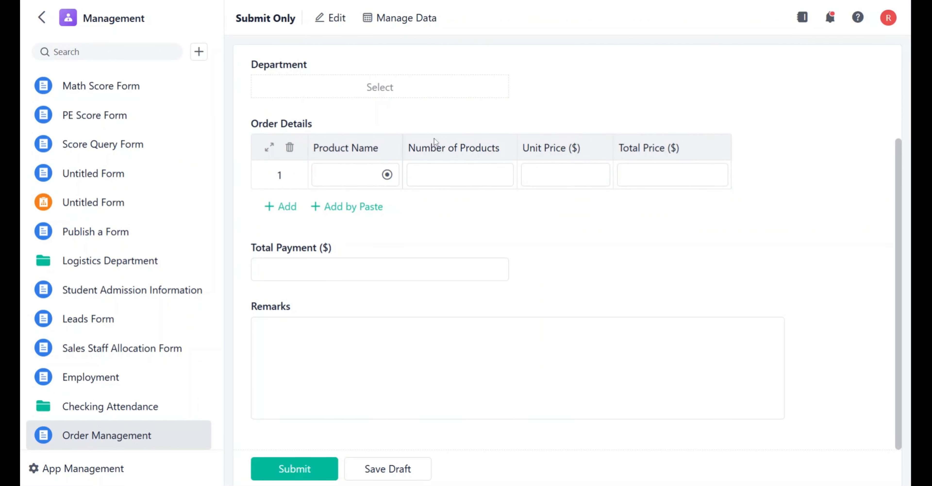
Add two rows to the Order Details table, choosing Pen as the first row's product and selecting a product for the second.
click(293, 207)
click(292, 236)
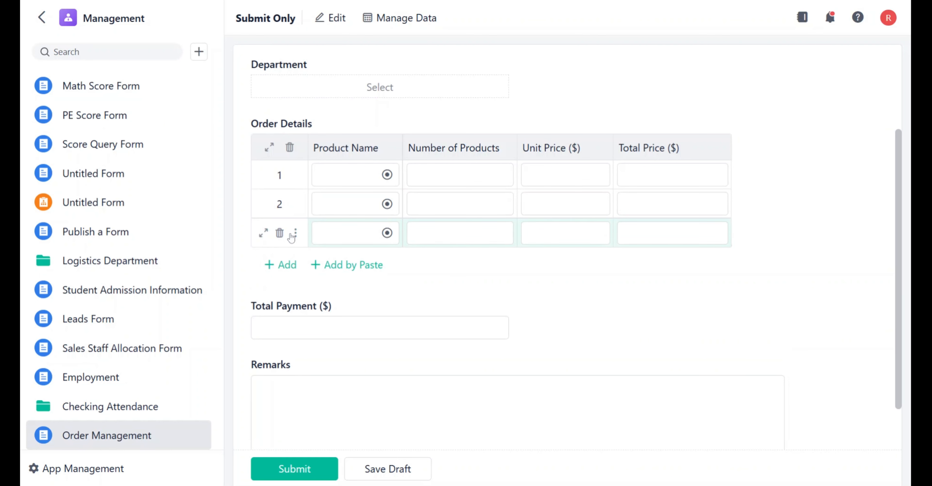
click(386, 174)
click(369, 210)
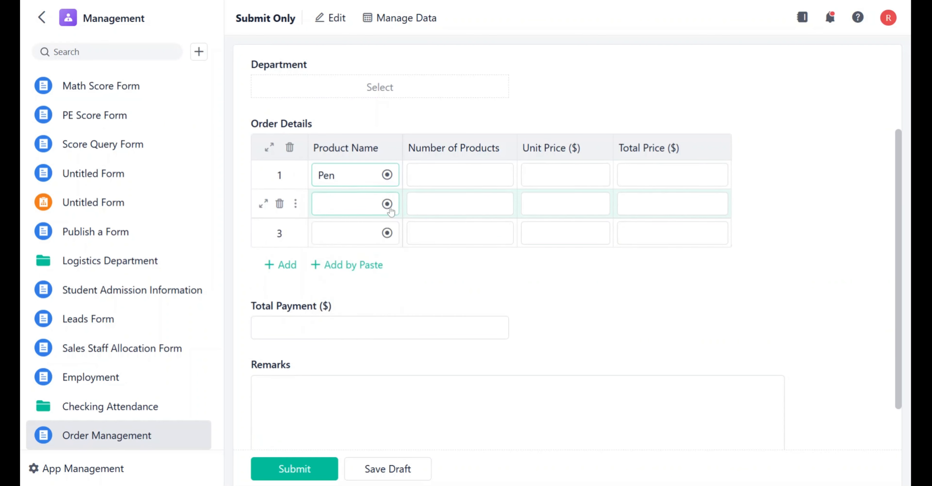
click(385, 203)
click(372, 254)
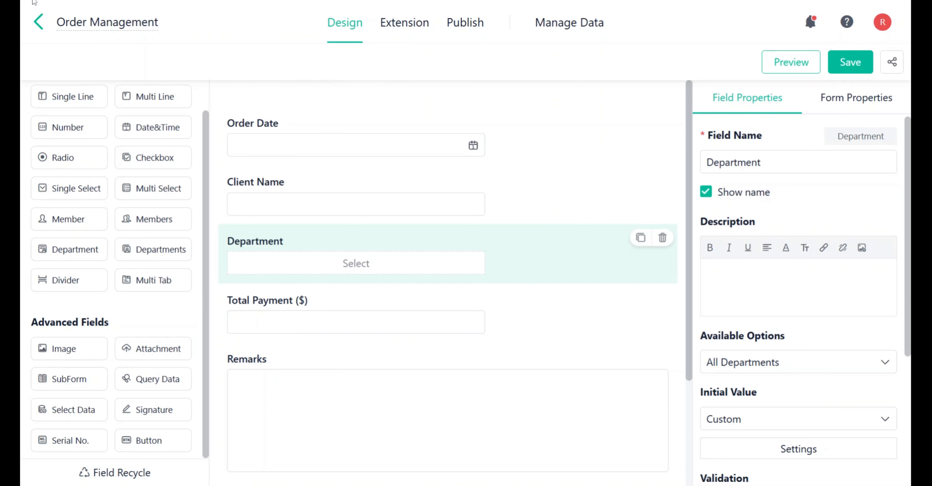
Insert a SubForm field between Department and Total Payment ($) and name it Order Details.
drag(68, 380, 296, 313)
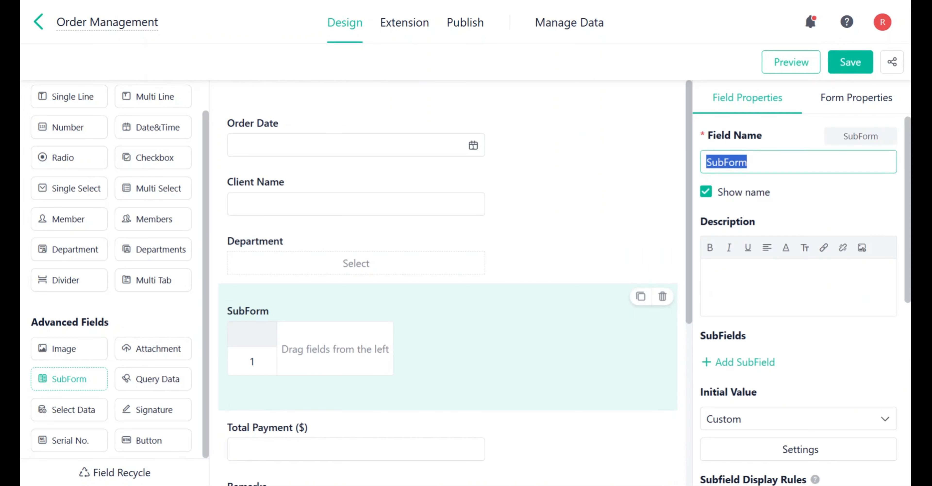
text(Order Detail)
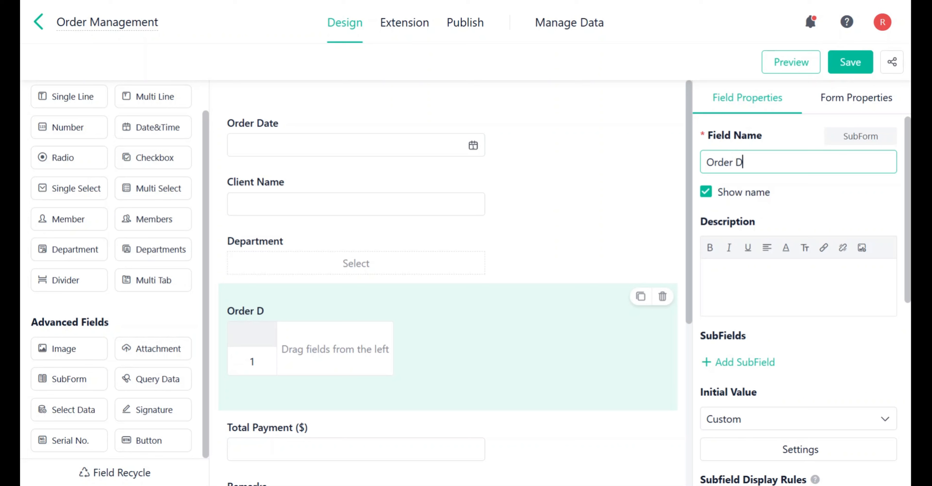
text(s)
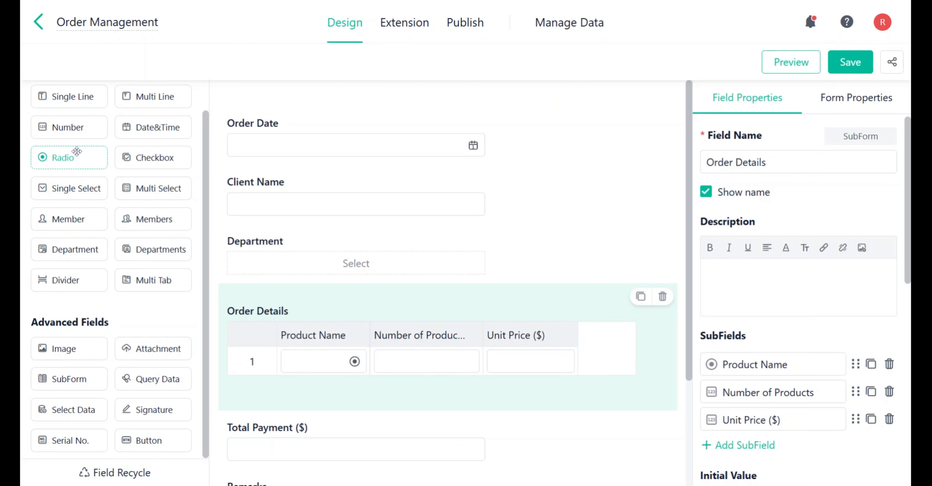
Add a Number subfield named Total Price ($) after Unit Price ($), and view the subfield types the Order Details subform can take.
drag(69, 127, 633, 344)
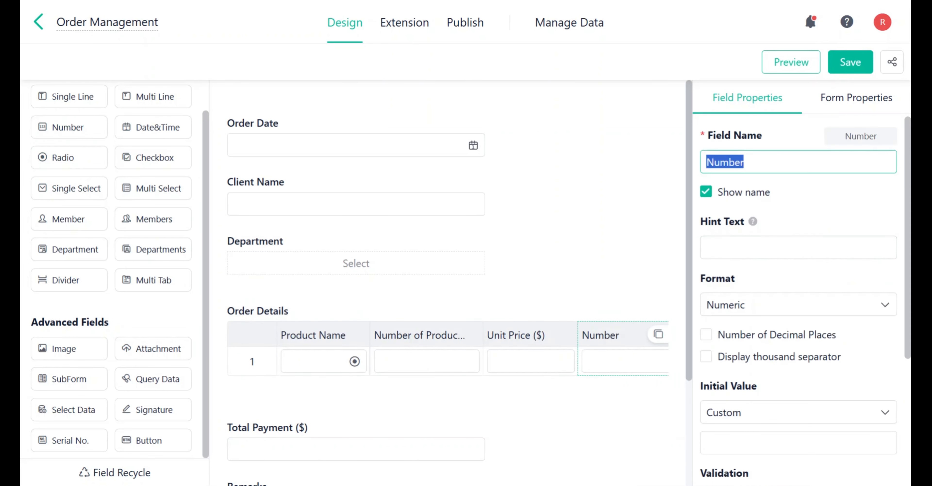
drag(747, 162, 714, 163)
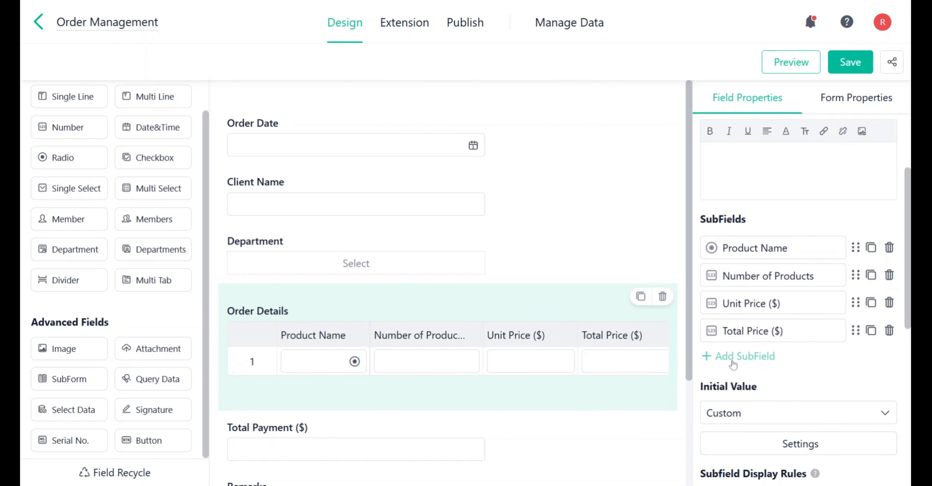
click(745, 358)
scroll(755, 412, down, 2)
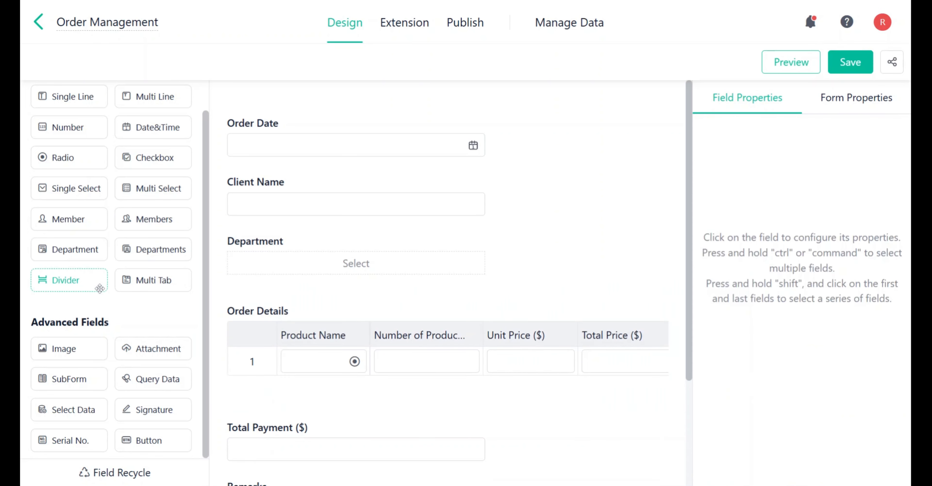
Try to place Multi Tab, Serial No. and SubForm fields into the Order Details subform.
click(154, 291)
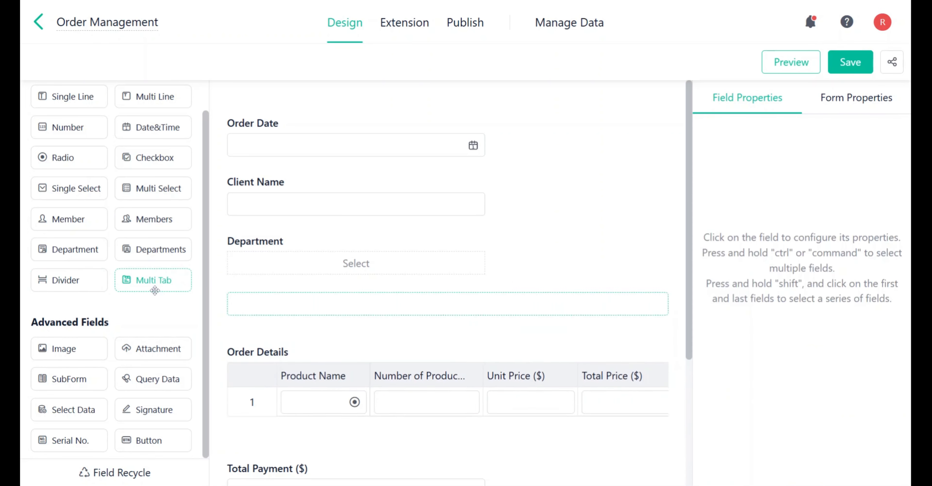
scroll(143, 284, down, 1)
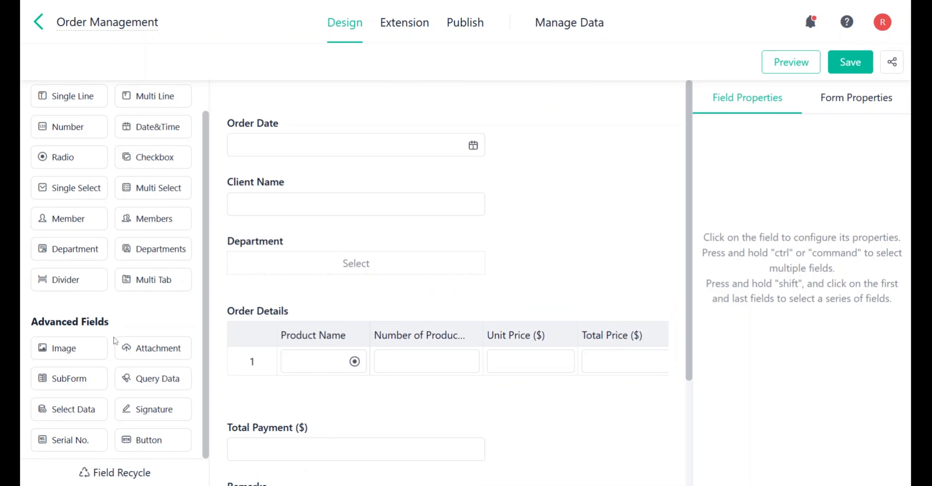
mouse_move(79, 442)
mouse_down()
mouse_move(356, 304)
mouse_move(356, 430)
mouse_move(356, 304)
mouse_move(79, 442)
mouse_up()
drag(71, 382, 356, 304)
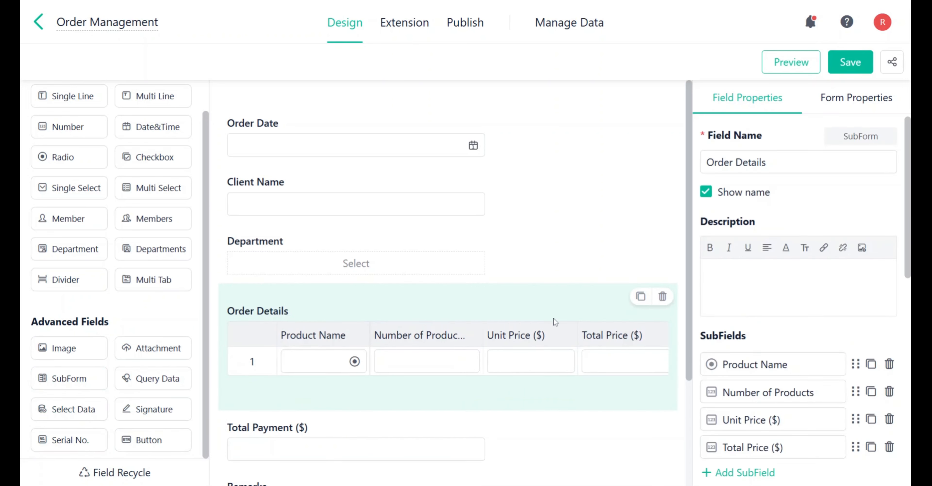
Duplicate the Product Name subfield in the Order Details subfield list and delete the copy.
scroll(801, 331, down, 5)
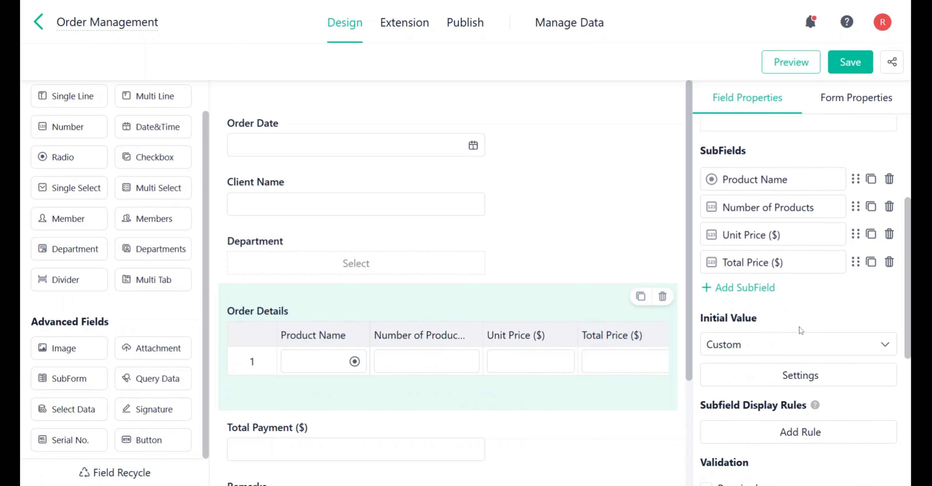
scroll(801, 327, down, 2)
scroll(800, 328, up, 5)
mouse_move(855, 306)
mouse_down()
mouse_move(853, 374)
mouse_move(858, 306)
mouse_up()
click(870, 306)
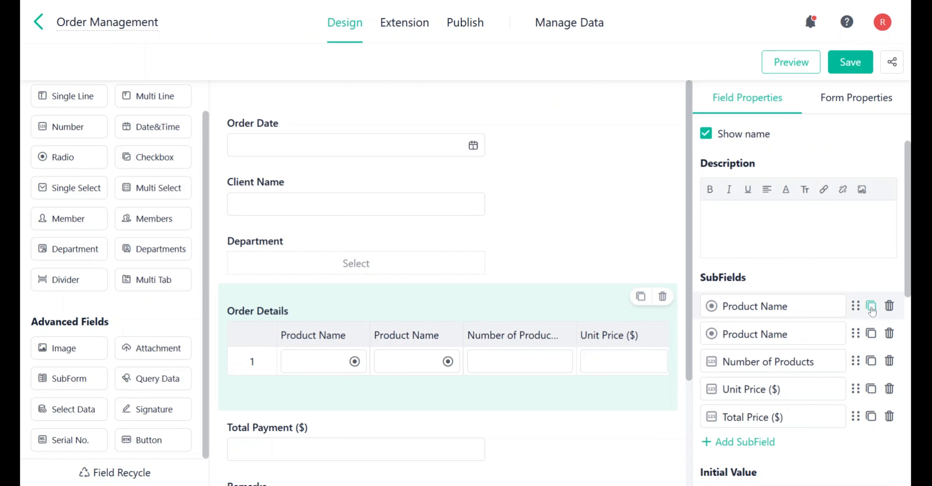
click(888, 333)
click(876, 422)
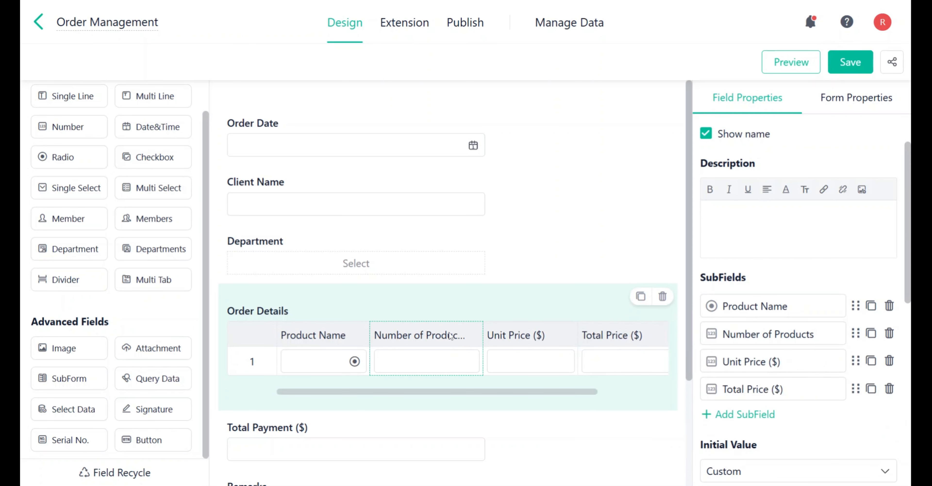
Duplicate the Product Name column directly on the form canvas and confirm deleting the copy.
click(330, 337)
click(333, 335)
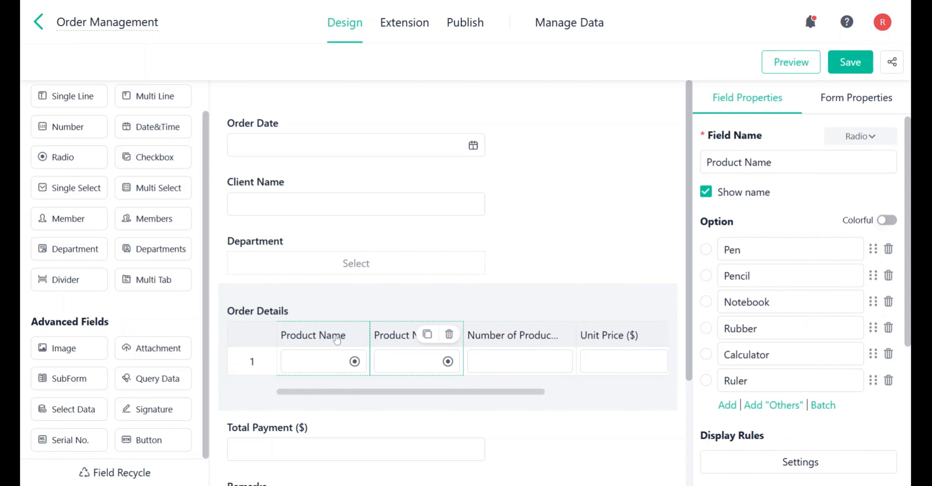
click(449, 335)
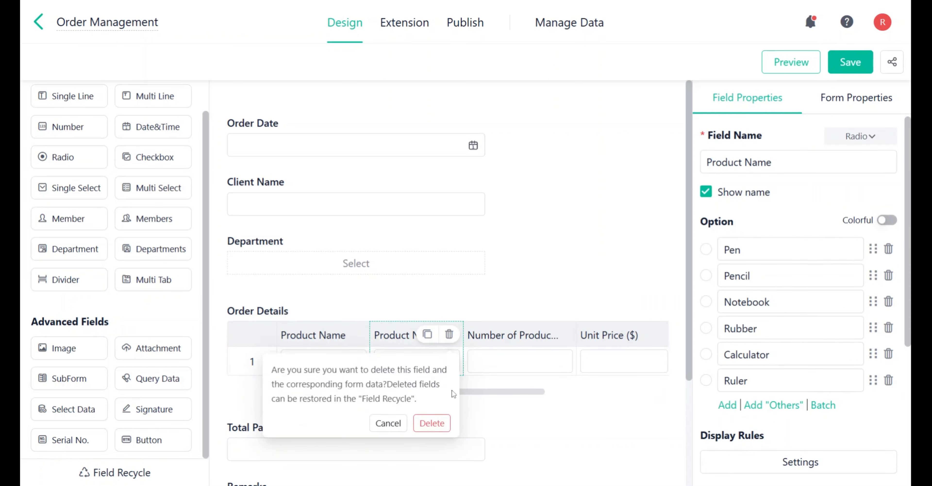
click(431, 422)
Examine the Order Details subform's initial value, display rule, validation, permission and style settings.
scroll(798, 290, down, 5)
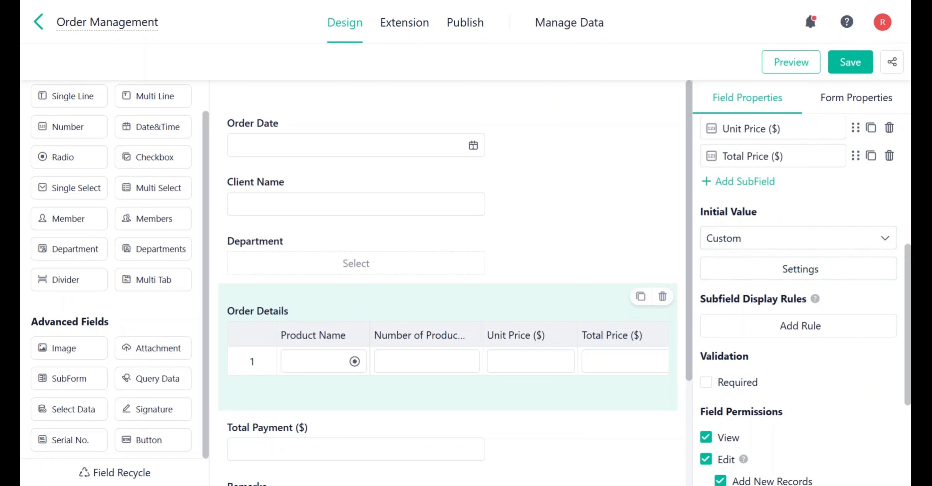
scroll(757, 330, down, 2)
scroll(758, 331, down, 2)
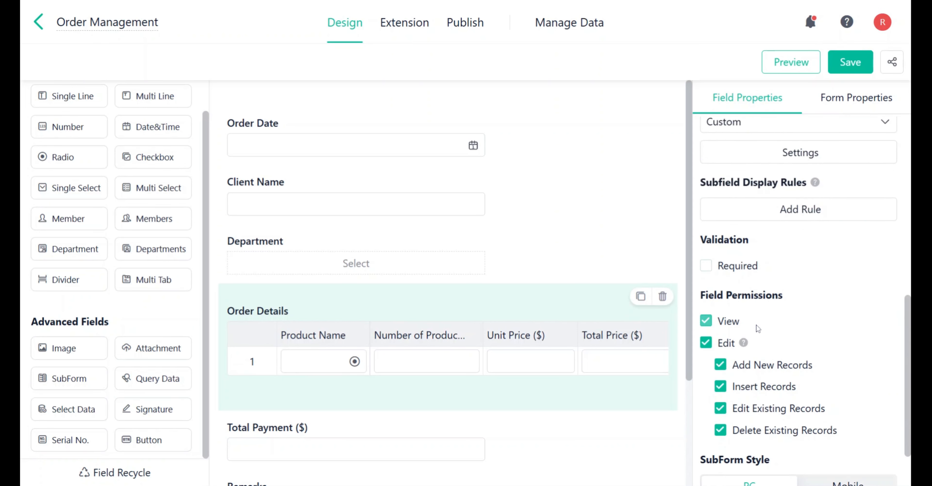
scroll(760, 379, down, 2)
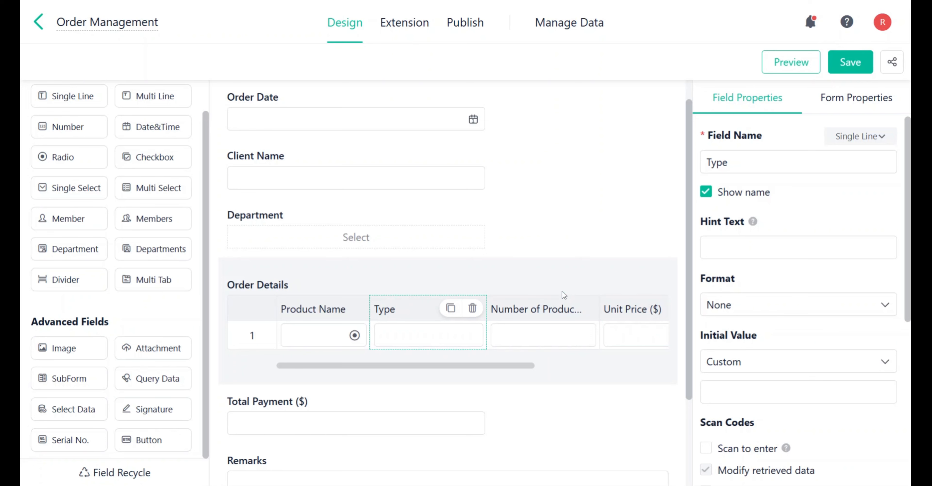
Make the Type subfield required and test it by submitting the form preview with Type left empty.
scroll(758, 277, down, 4)
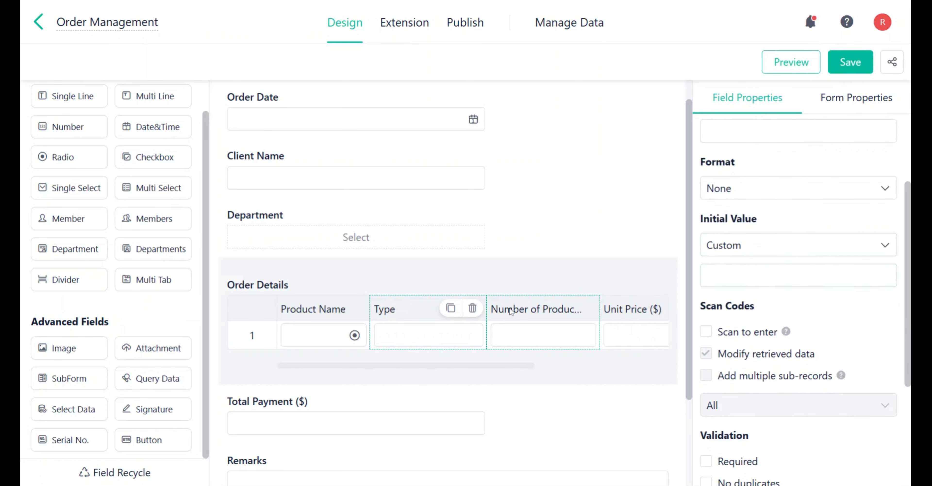
scroll(735, 304, down, 4)
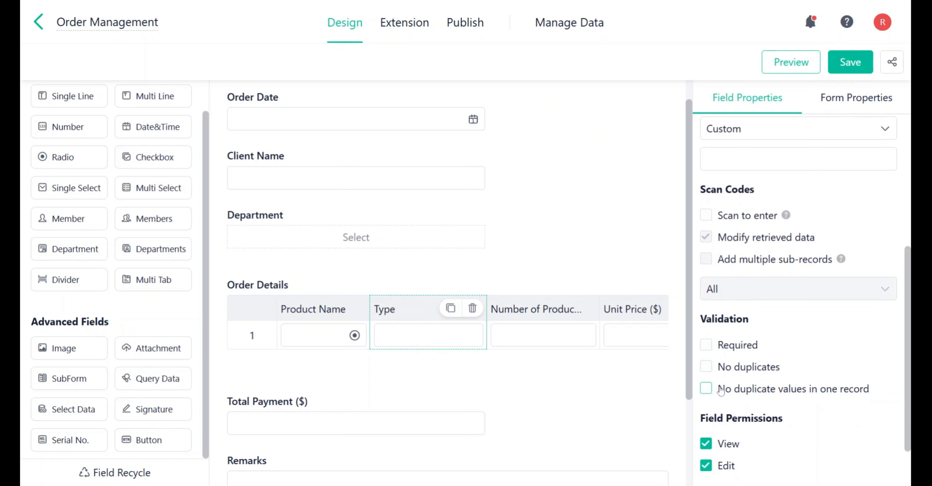
click(705, 345)
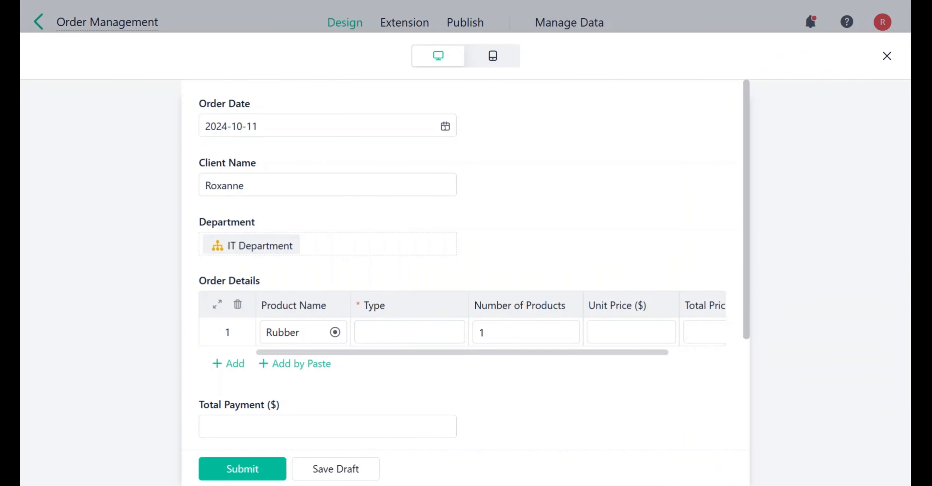
click(270, 470)
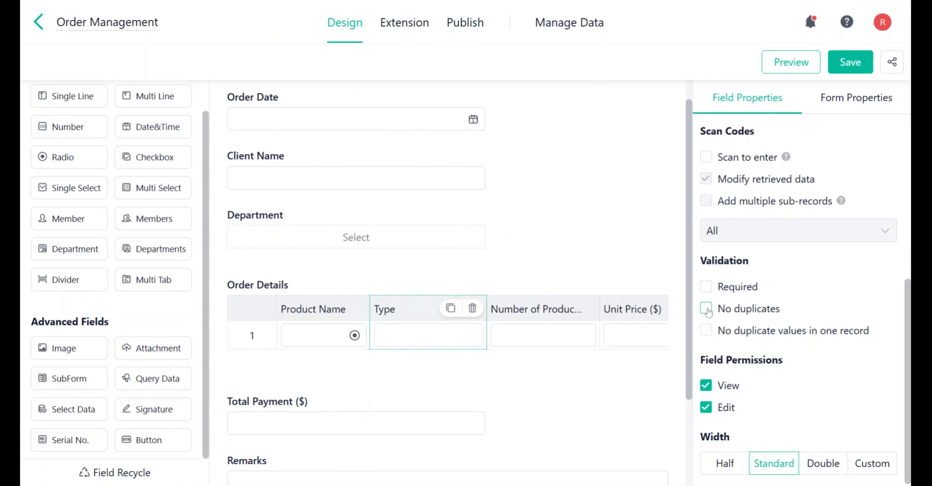
Turn on No duplicates for the Type subfield and test it by submitting a new record with Type 1.
click(705, 309)
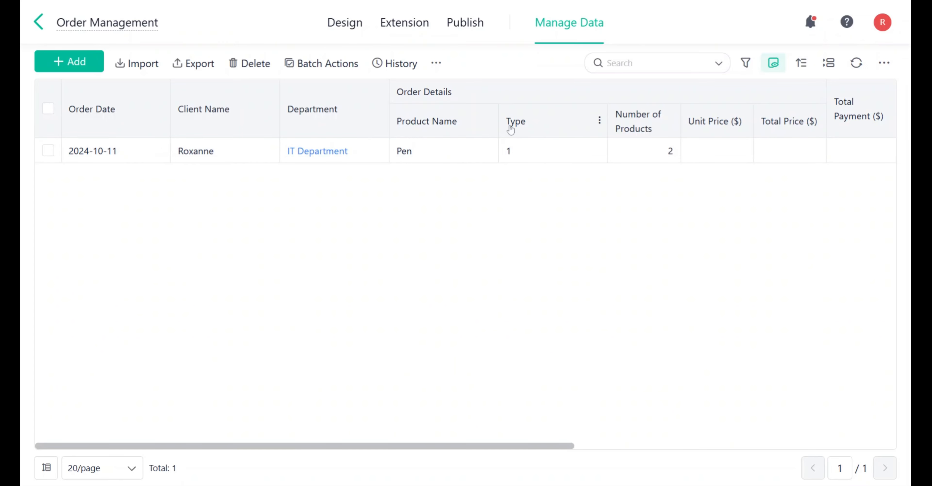
click(71, 62)
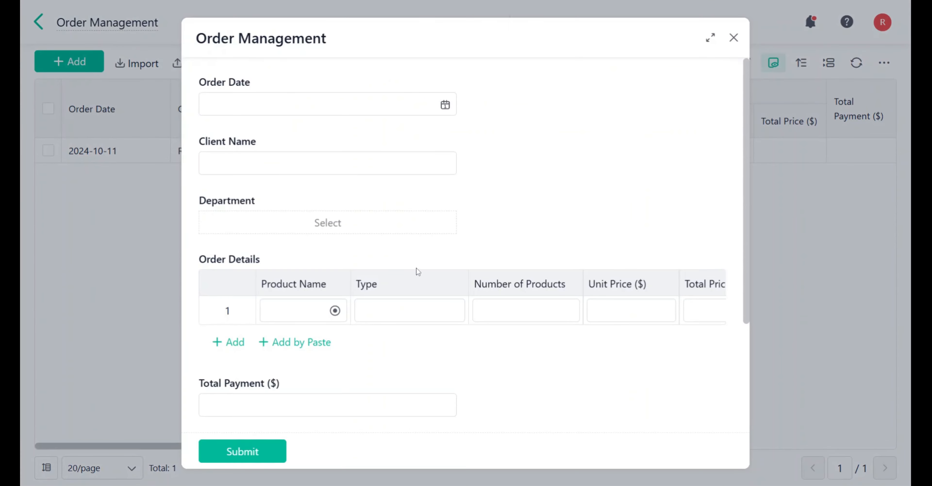
click(412, 310)
text(1)
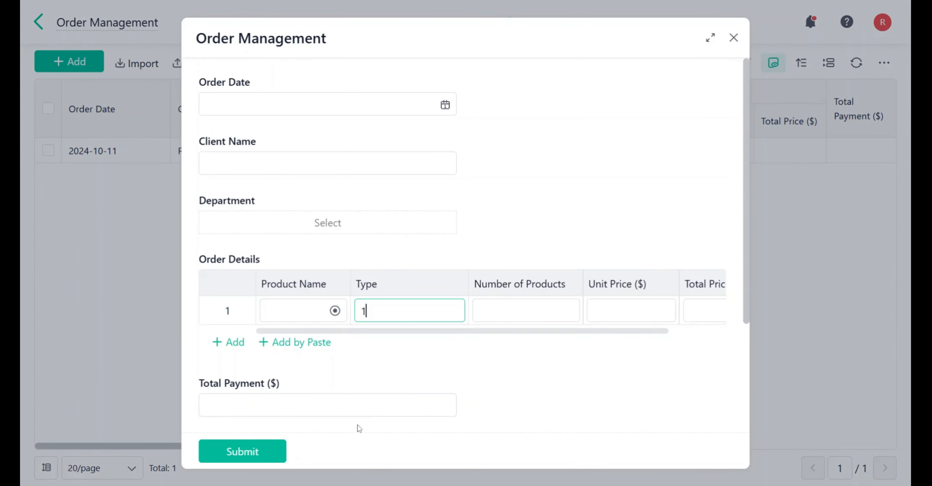
click(261, 456)
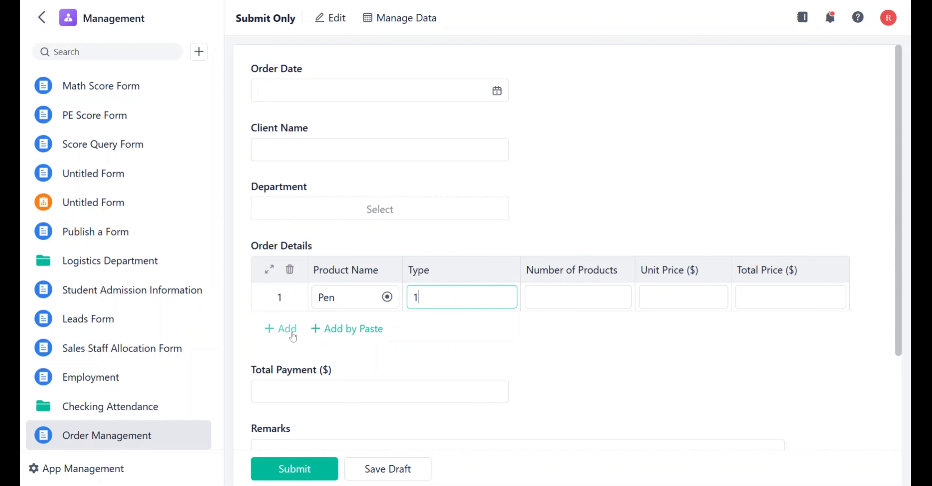
Add a second Order Details row with product Pencil and Type 1, and submit the form.
click(286, 328)
click(386, 333)
click(348, 377)
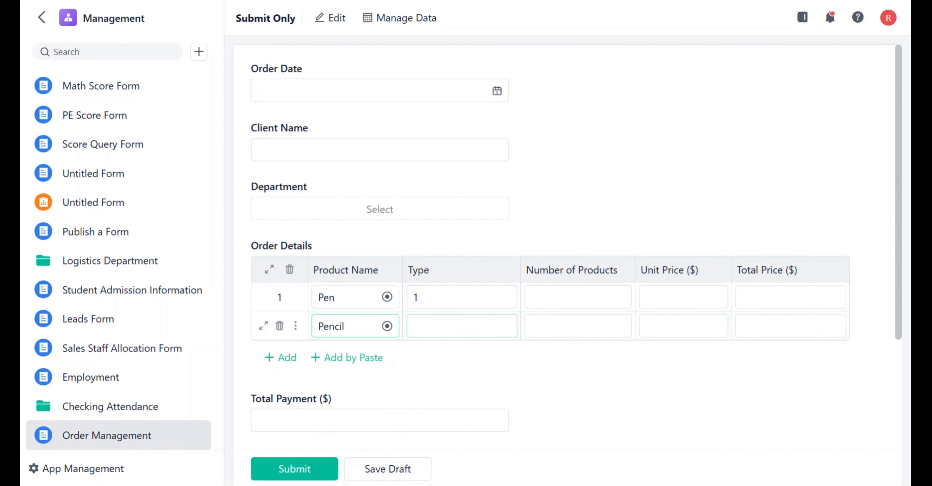
click(413, 326)
text(1)
click(293, 469)
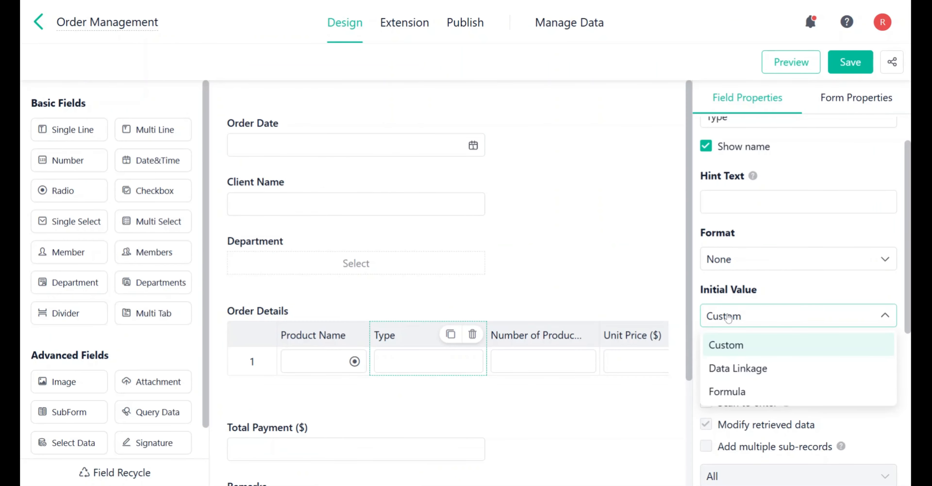
Check the initial value options and the validation settings of the Type subfield.
click(742, 321)
click(744, 320)
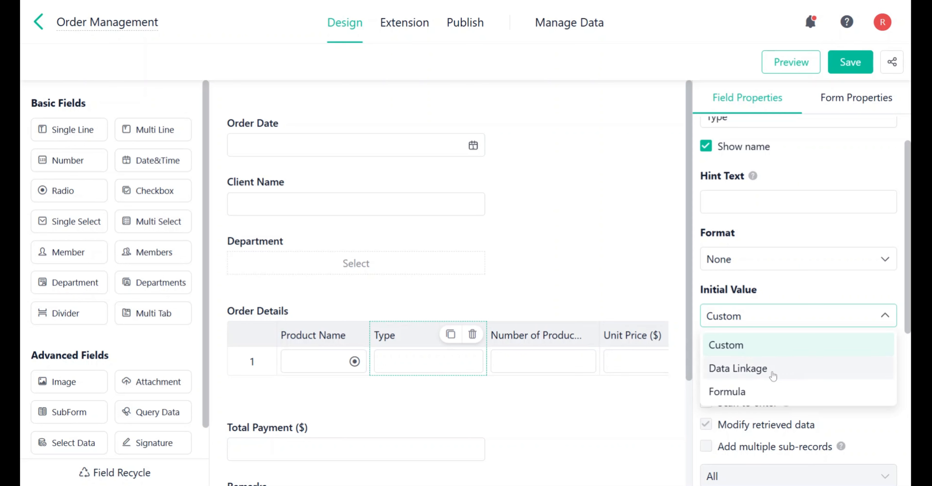
scroll(799, 290, down, 8)
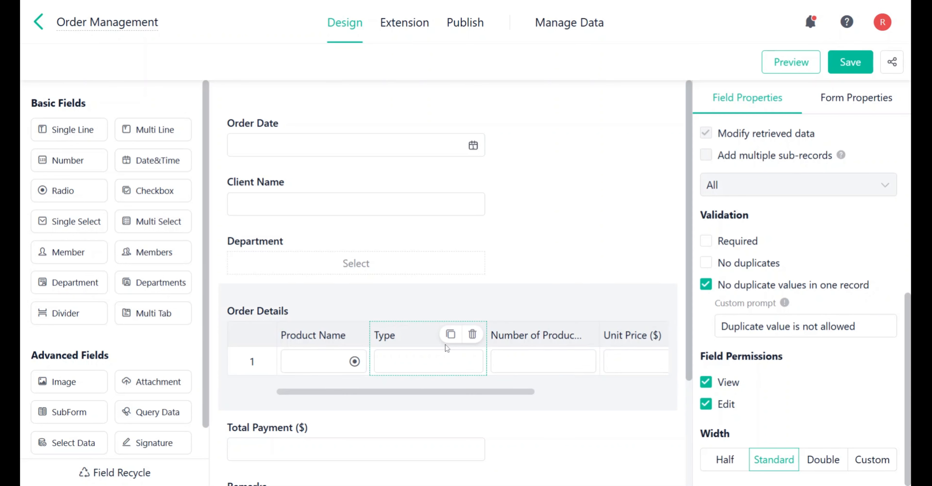
Enable the value range validation for the Number of Products subfield.
click(314, 341)
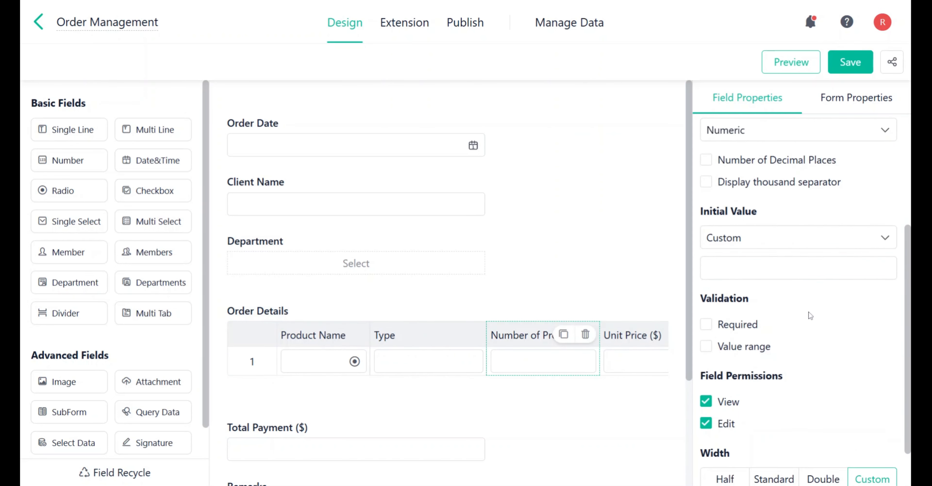
scroll(810, 315, down, 1)
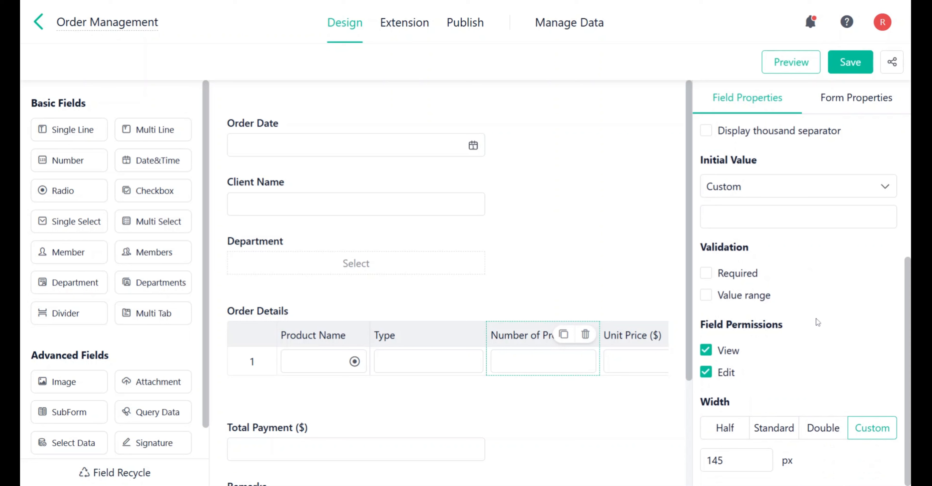
click(706, 295)
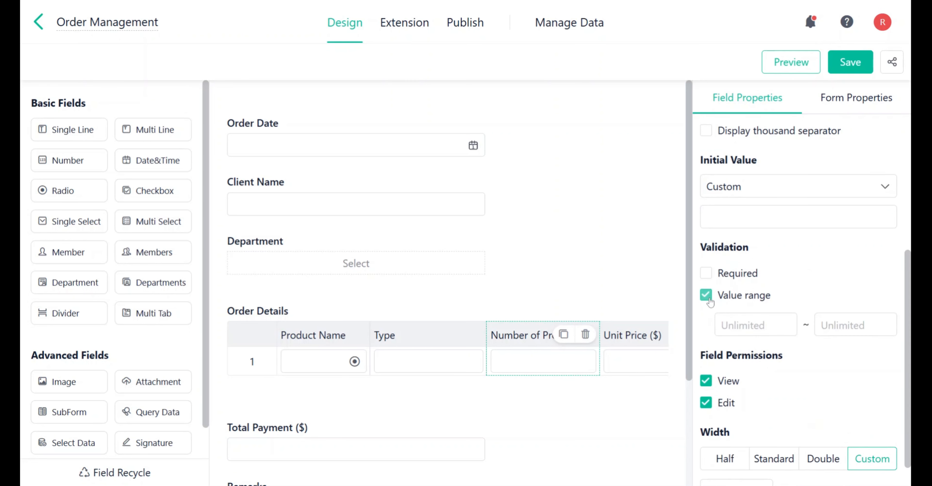
Set the allowed value range of the Number of Products subfield to 1 through 100.
text(1)
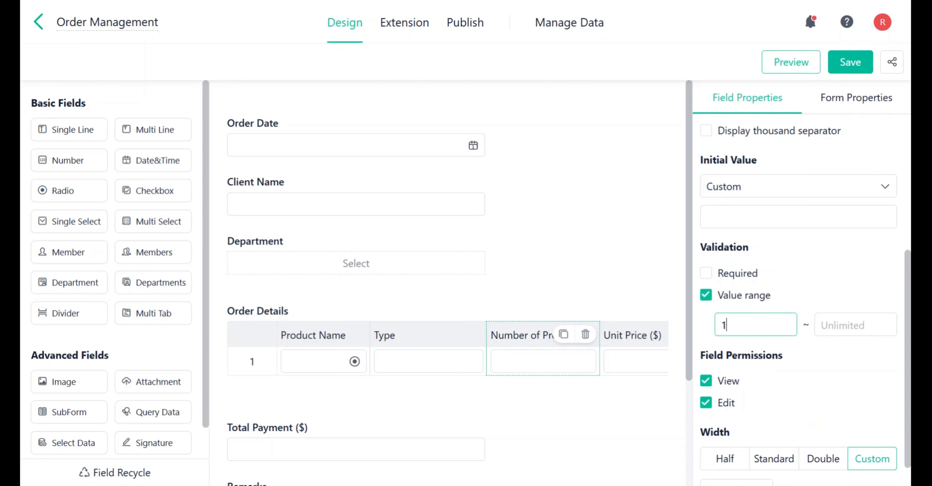
click(855, 325)
text(100)
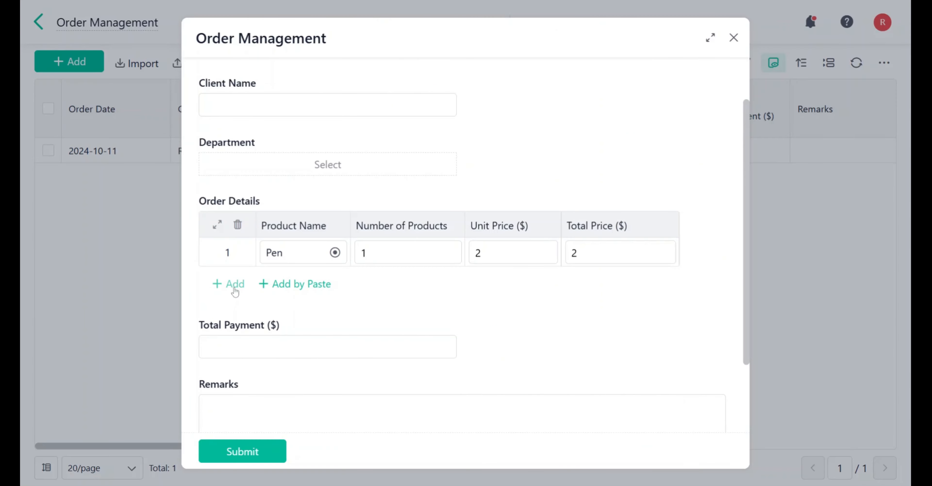
Add a second row to Order Details in the new record and choose Rubber as its product name.
click(231, 284)
click(336, 284)
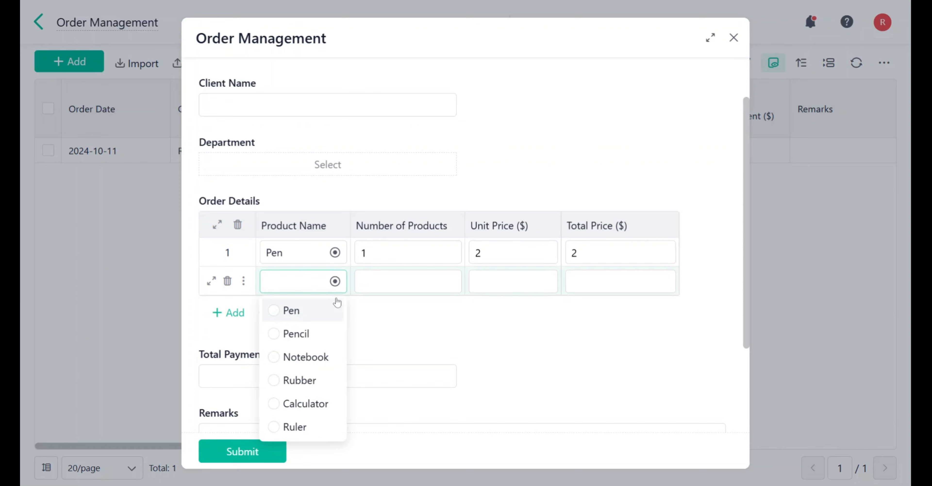
click(326, 382)
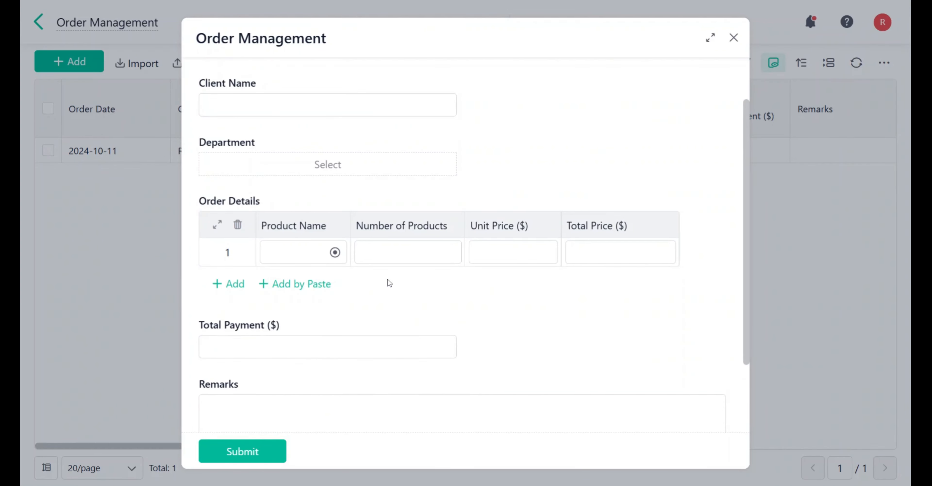
Paste Order Details rows in bulk for checking: Pen 10/3/30, Pencil 20/4/80, Notebook 15/5/75, Rubber 12/2/24, Calculator 25/10/250, Ruler 16/6/96.
click(306, 286)
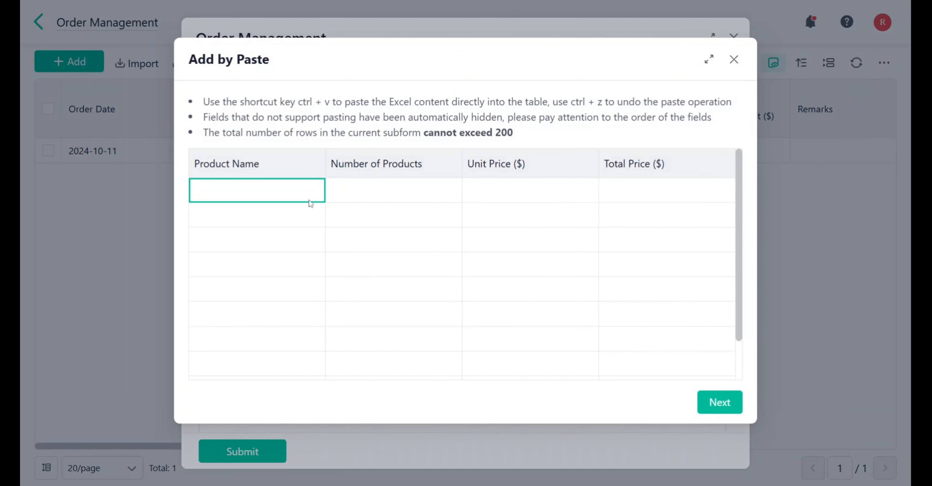
text(Pen	10	3	30 Pencil	20	4	80 Notebook	15	5	75 Rubber	12	2	24 Calculator	25	10	250 Ruler	16	6	96)
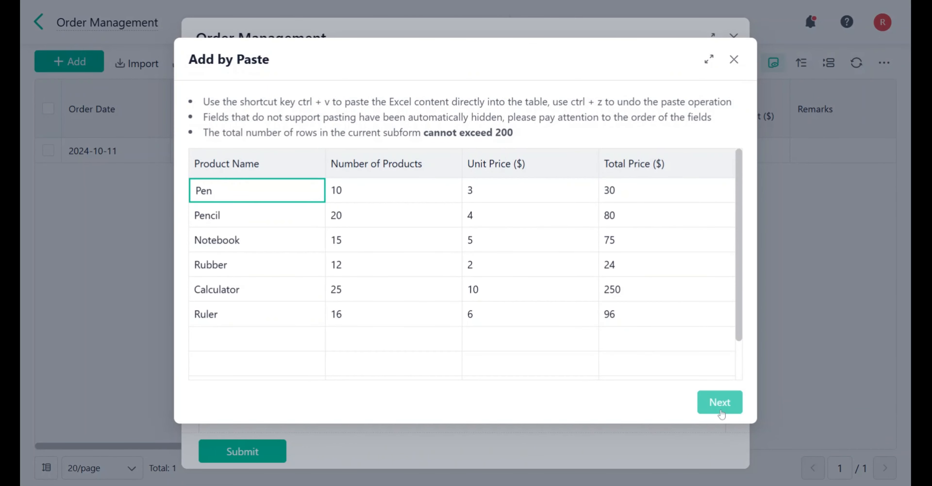
click(720, 402)
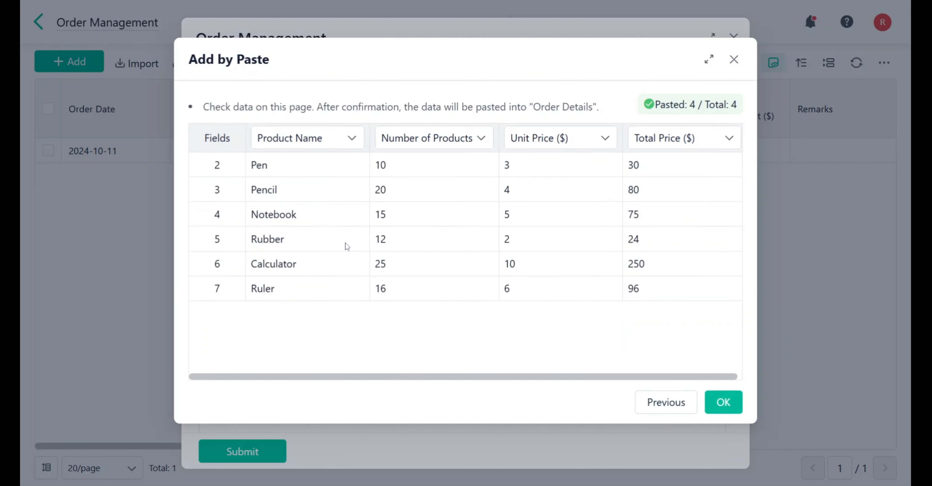
Check the field mapping options of the Unit Price and Number of Products columns, and confirm pasting the rows into Order Details.
click(584, 142)
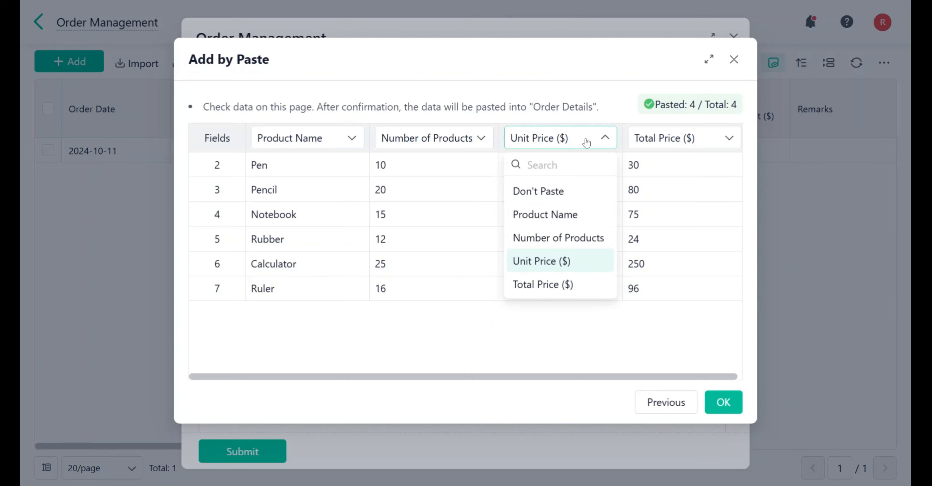
click(586, 141)
click(448, 141)
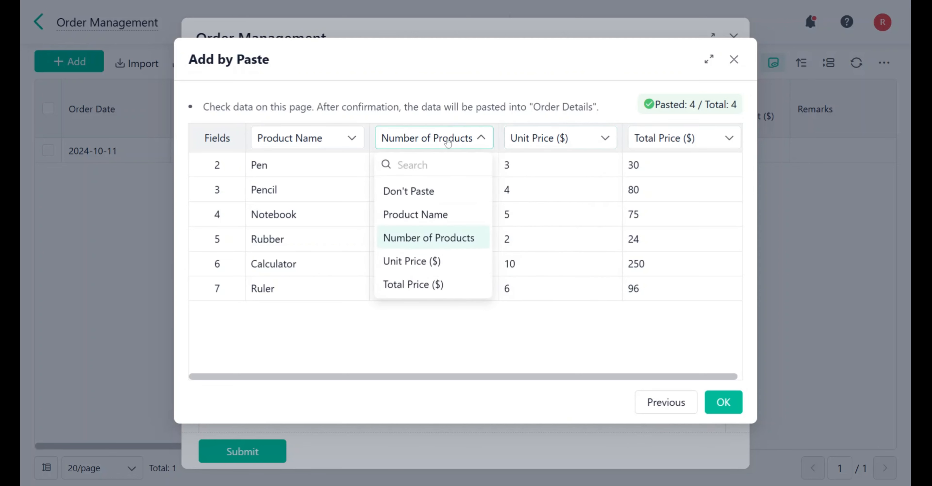
click(448, 142)
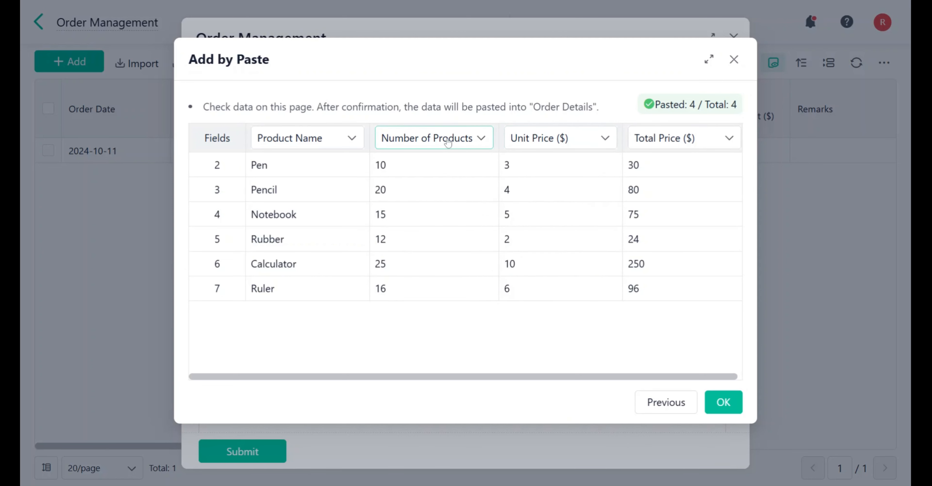
click(723, 402)
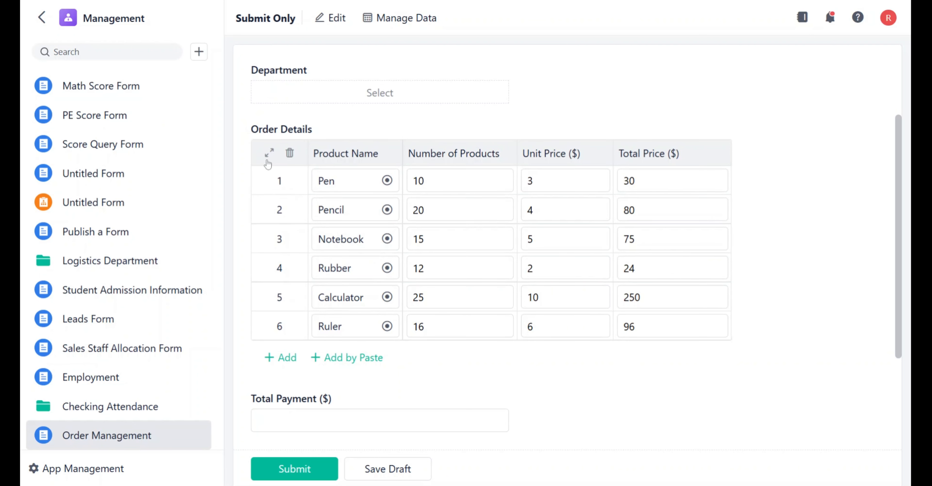
Copy the first Order Details row, Pen, to the next line.
click(296, 181)
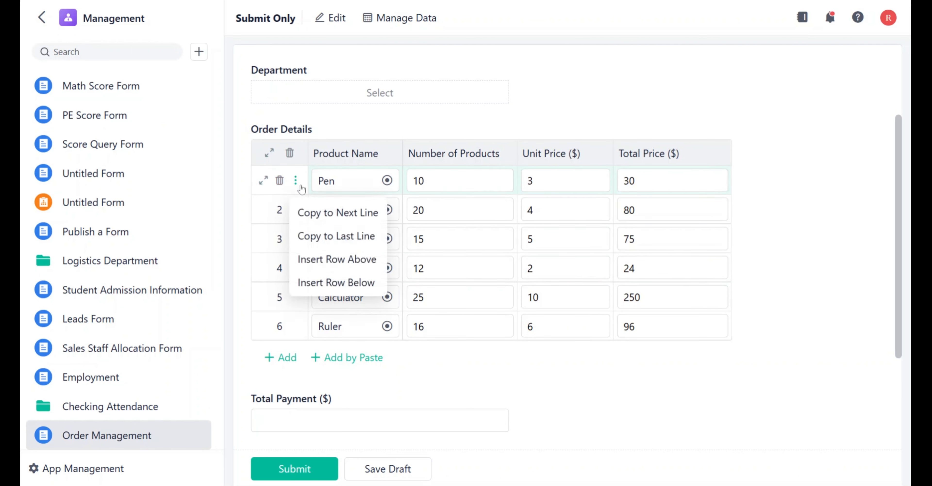
click(325, 215)
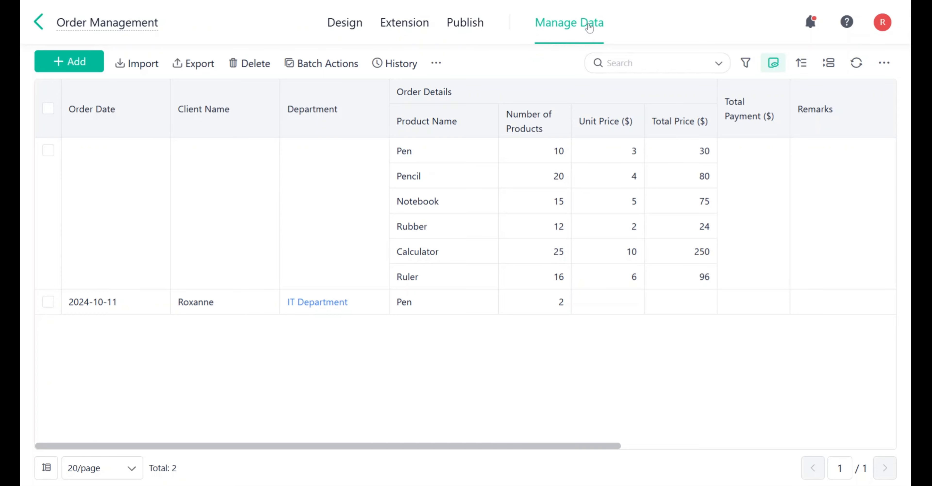
Delete the record with the Pen to Ruler order rows from the Order Management data and confirm the deletion.
click(48, 150)
click(229, 62)
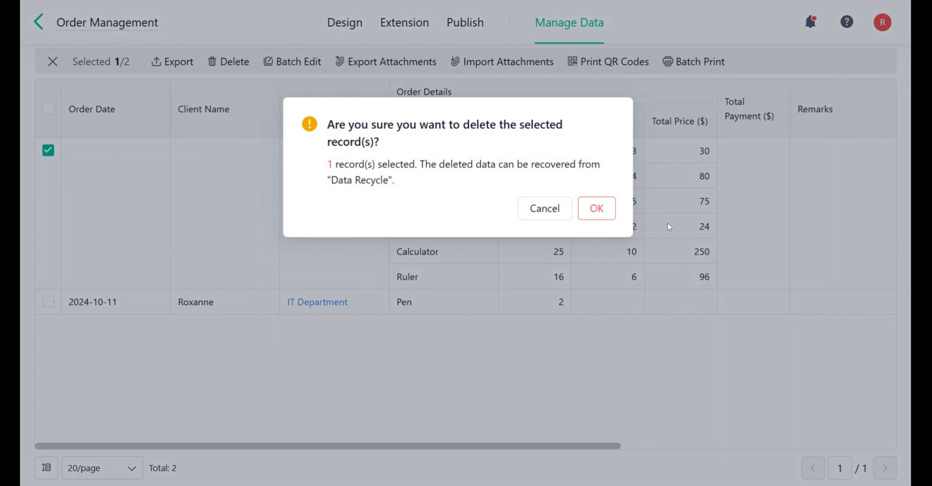
click(603, 217)
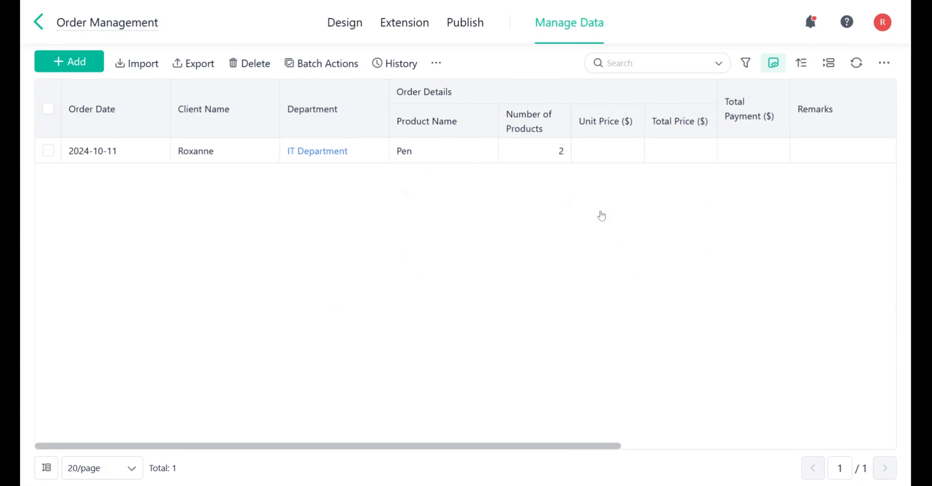